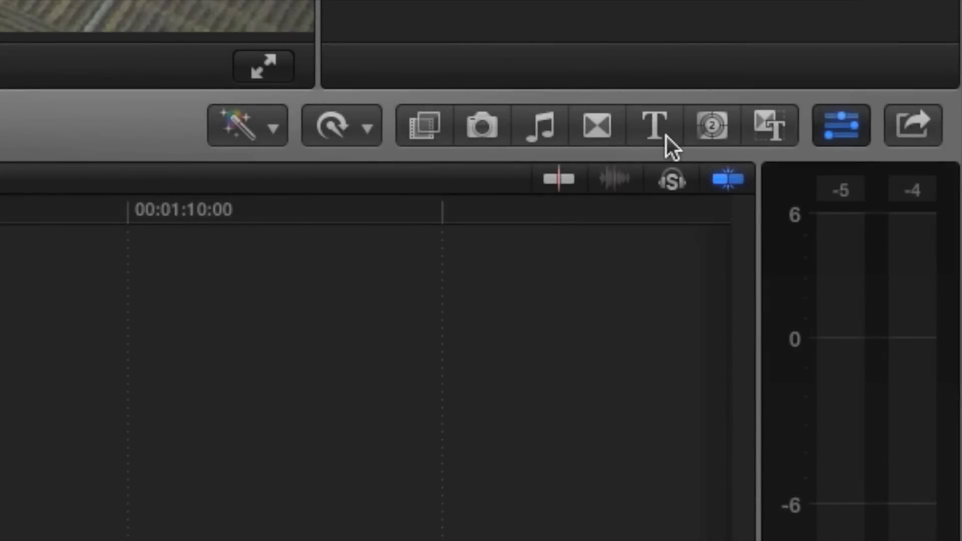
Browse the Titles collection, select Basic Title, and stop playback at about 00:00:39:25.
click(667, 136)
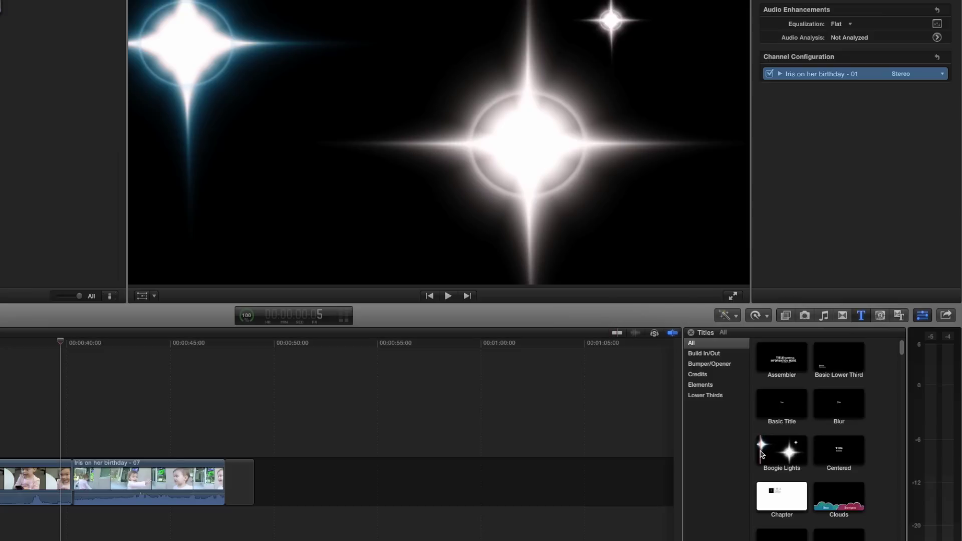
scroll(761, 454, down, 5)
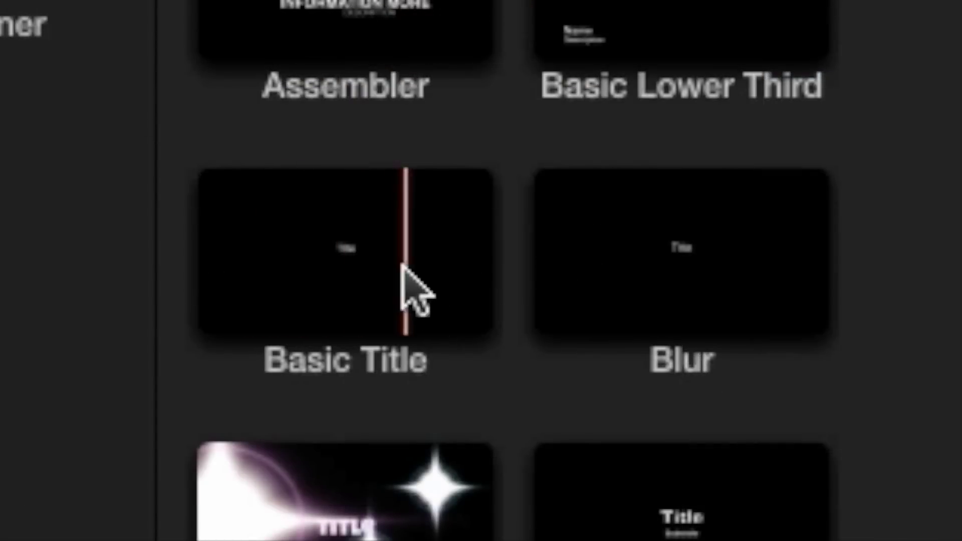
click(437, 270)
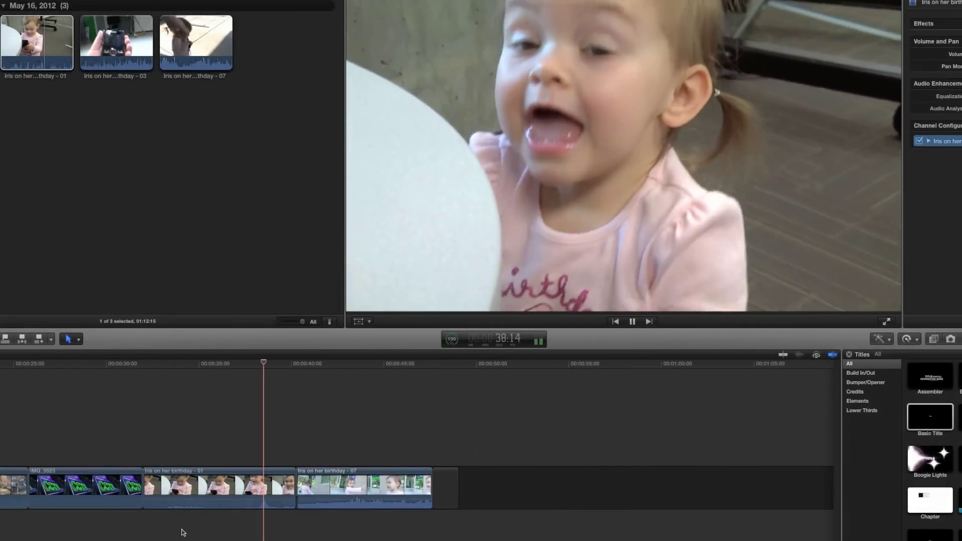
key(space)
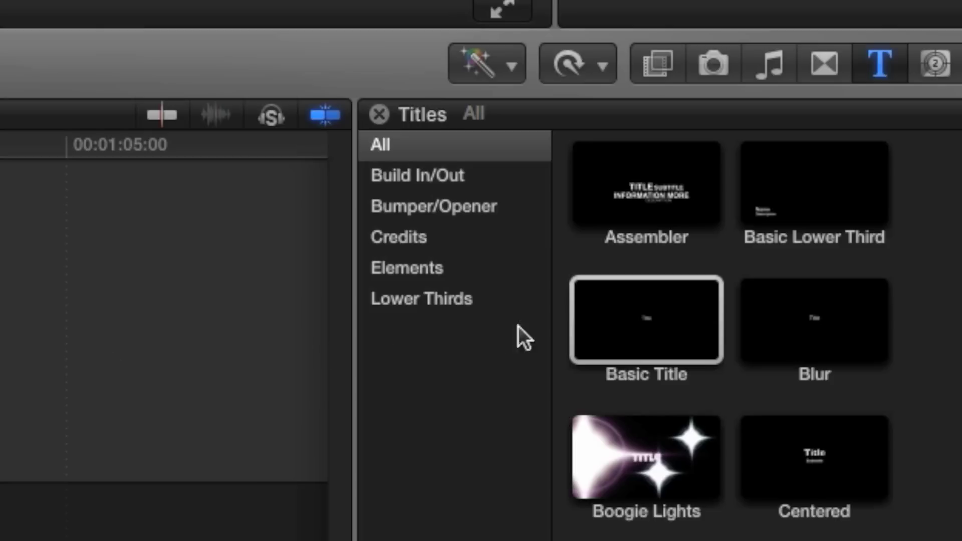
Place the Basic Title over 'Iris on her birthday - 01' and trim its end to the playhead.
click(685, 337)
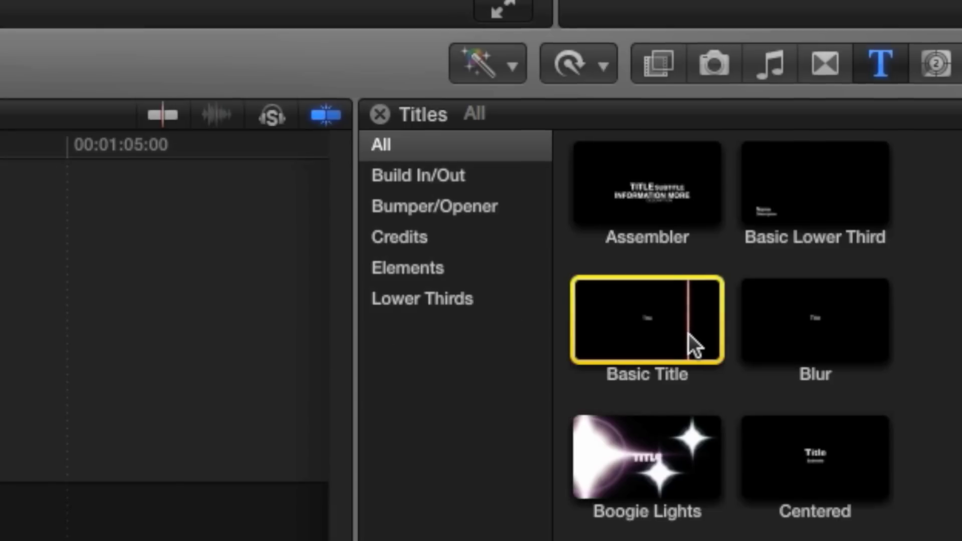
drag(690, 335, 520, 340)
drag(629, 331, 163, 264)
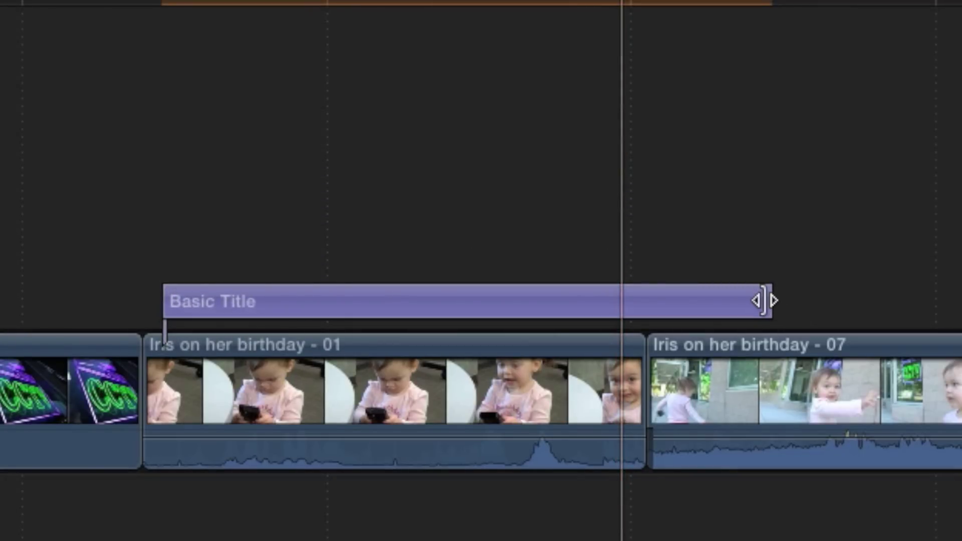
drag(764, 300, 600, 301)
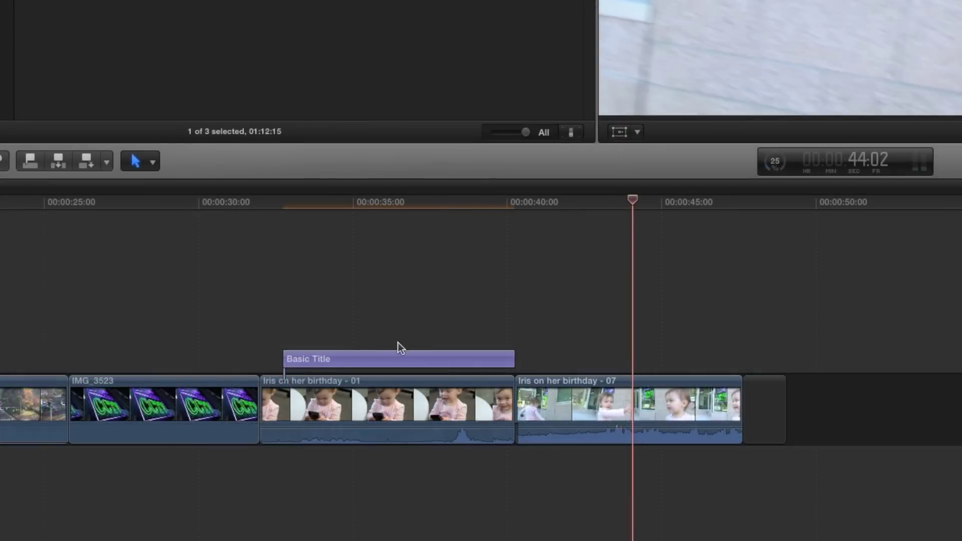
Reposition the title above the main clips and move the birthday clip with its title earlier.
drag(372, 358, 373, 315)
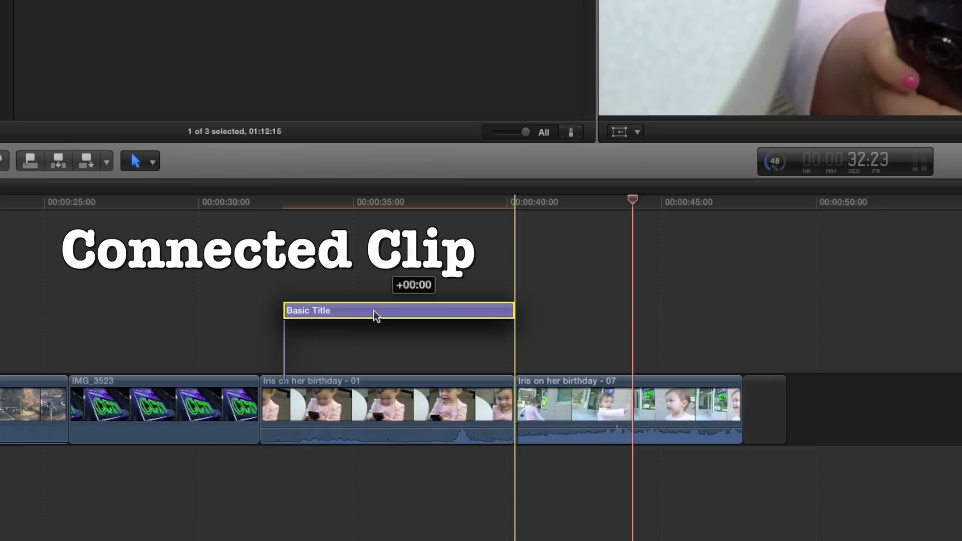
mouse_move(372, 310)
mouse_down()
mouse_move(250, 318)
mouse_move(384, 321)
mouse_move(369, 321)
mouse_up()
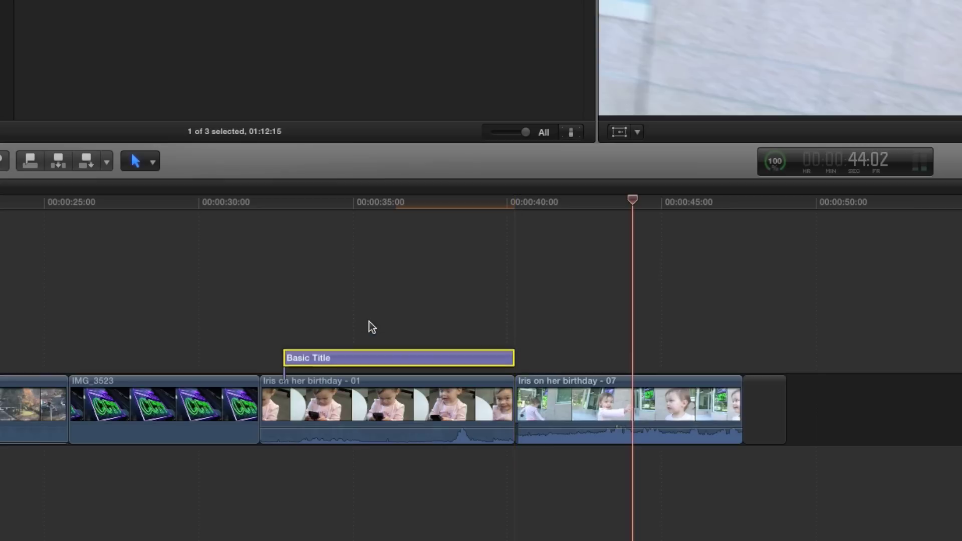
click(383, 407)
drag(338, 408, 110, 415)
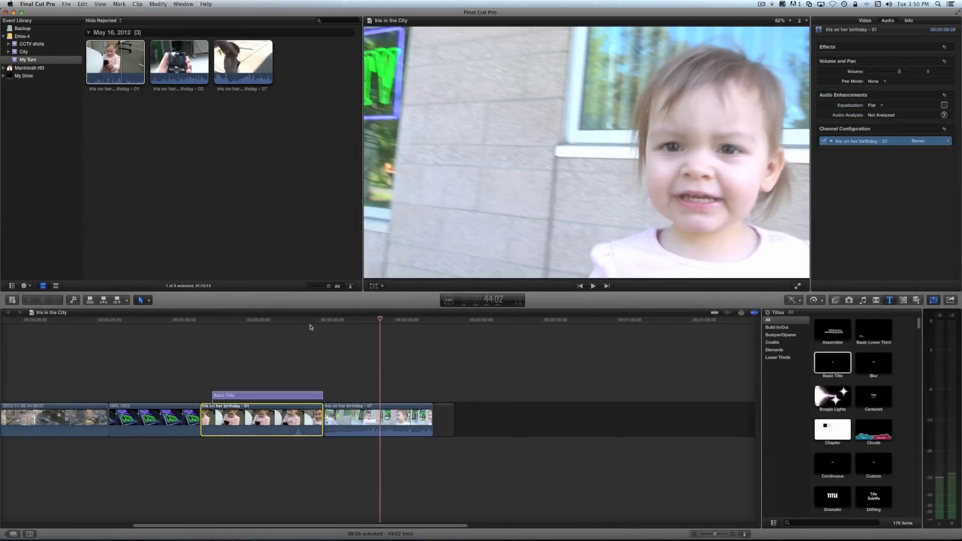
Move to a frame showing the title, select the Basic Title clip, and display its Text settings.
click(310, 321)
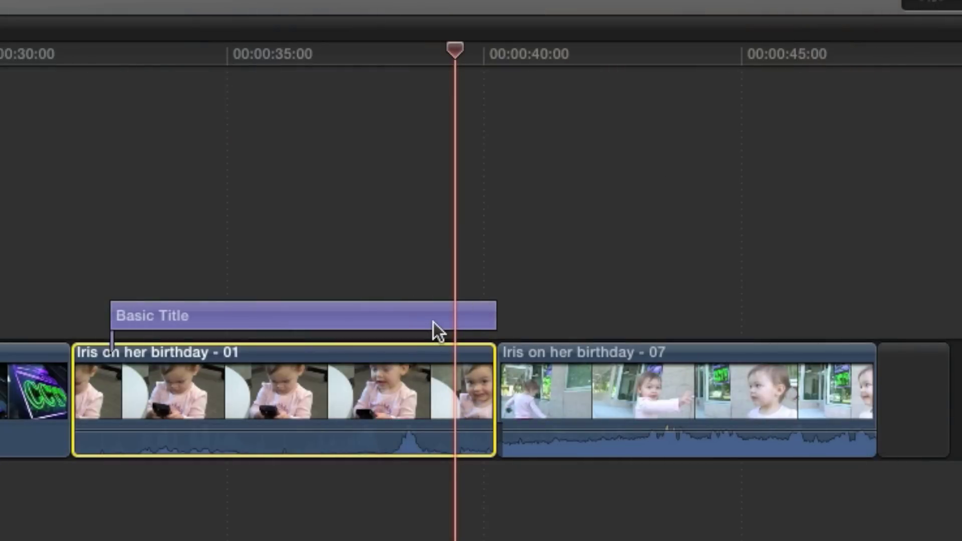
click(433, 322)
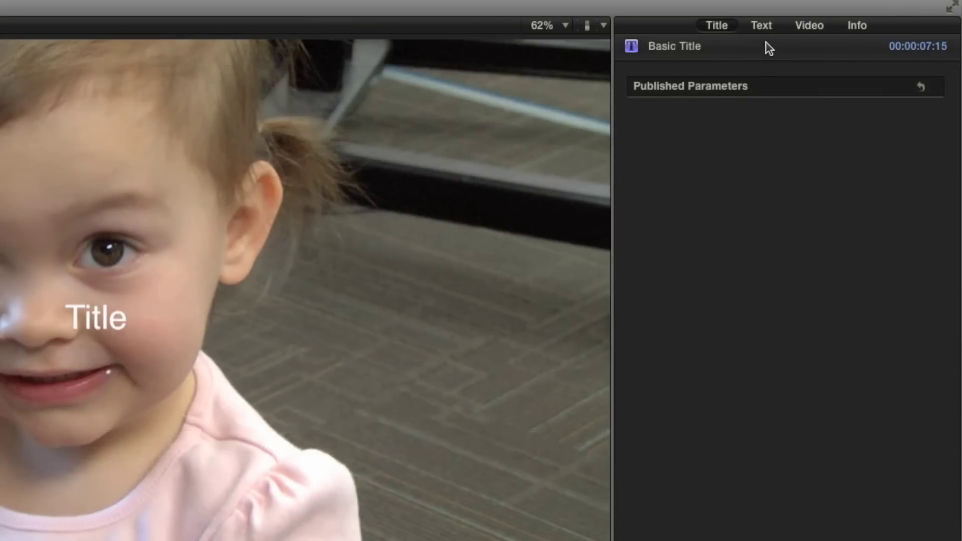
click(761, 26)
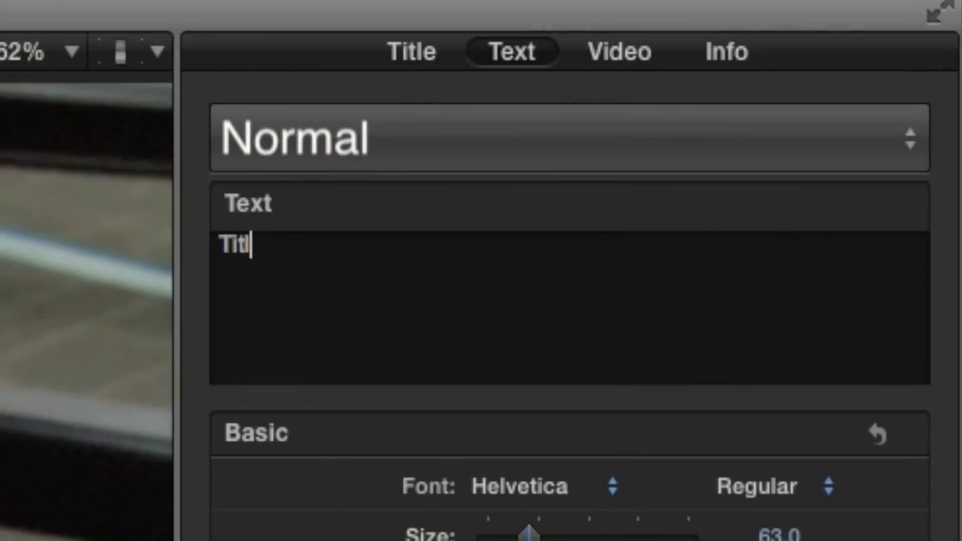
Replace the placeholder with 'Adorable Child' over 'Visits CCTV on her birthday' and select both lines.
key(BackSpace)
key(BackSpace)
key(BackSpace)
key(BackSpace)
text(Adorable Chil)
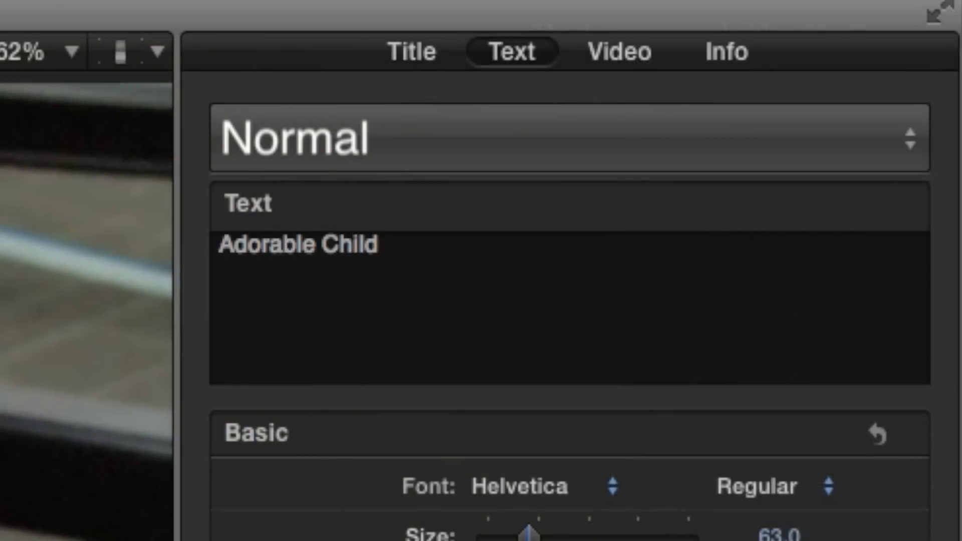
text(d)
key(Return)
text(Visit)
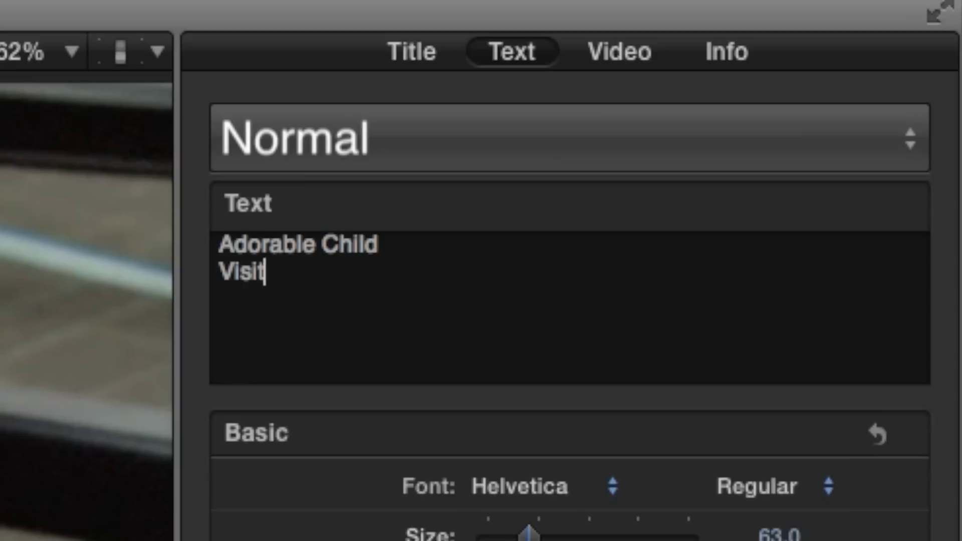
text(s CCTV)
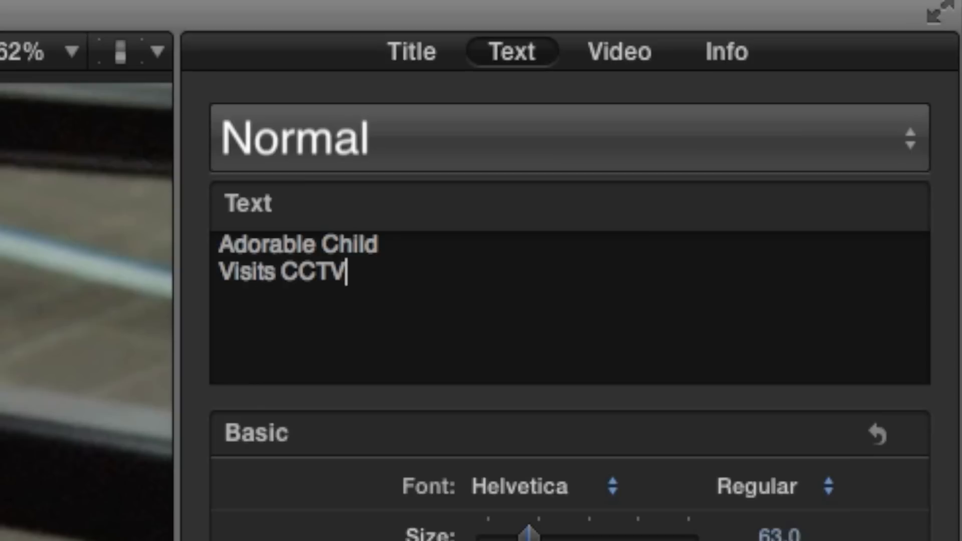
text( on her)
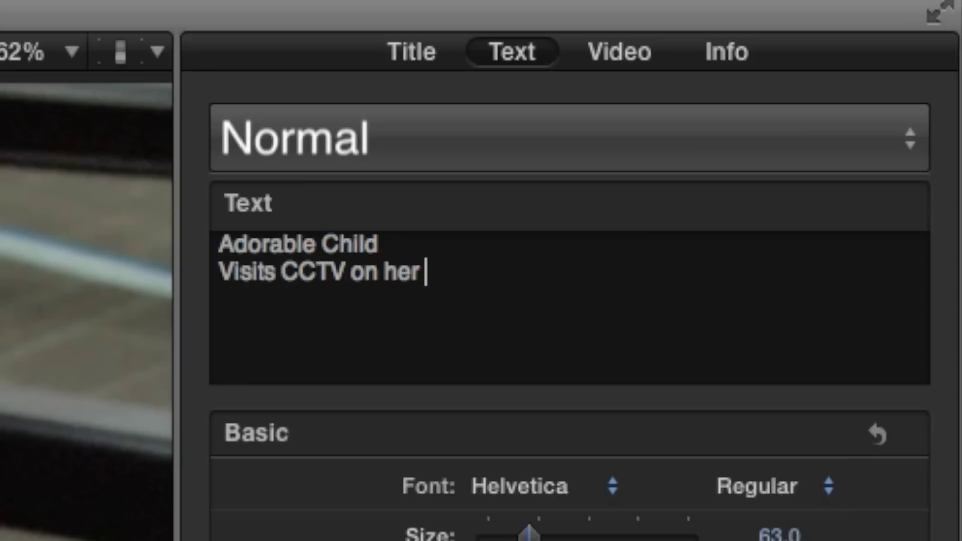
text( birthday)
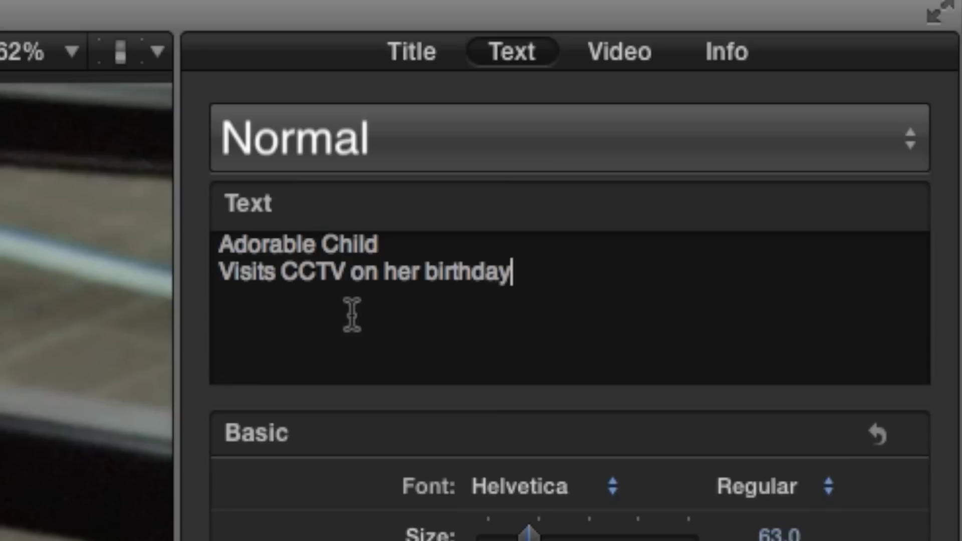
drag(390, 246, 167, 230)
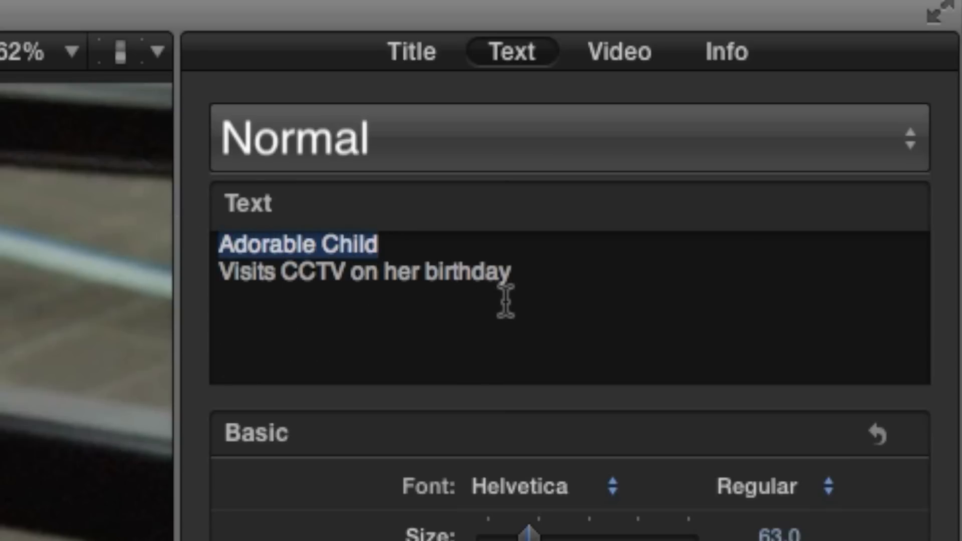
drag(526, 300, 236, 224)
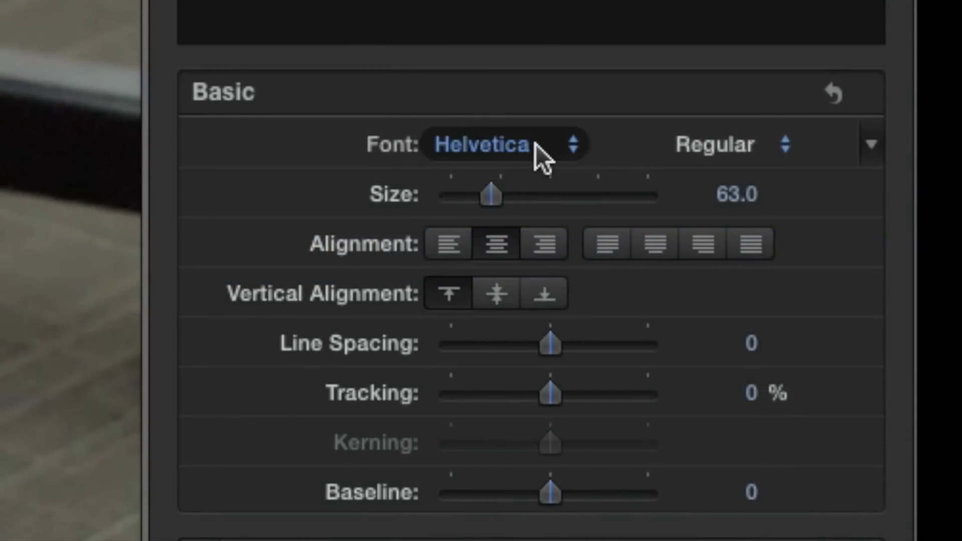
Set the font to Comic Script, enlarge 'Adorable Child' to size 119, and resize the second line.
click(535, 144)
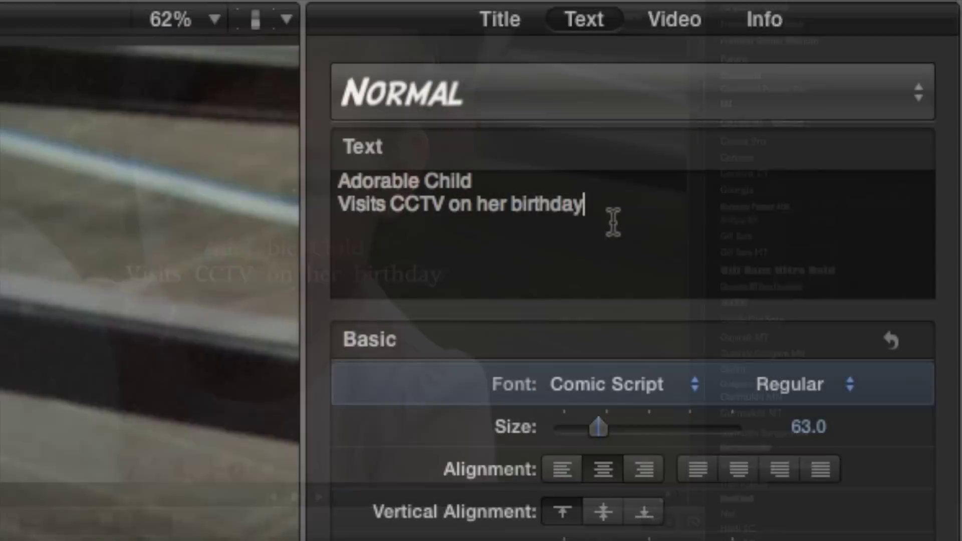
drag(616, 187, 266, 185)
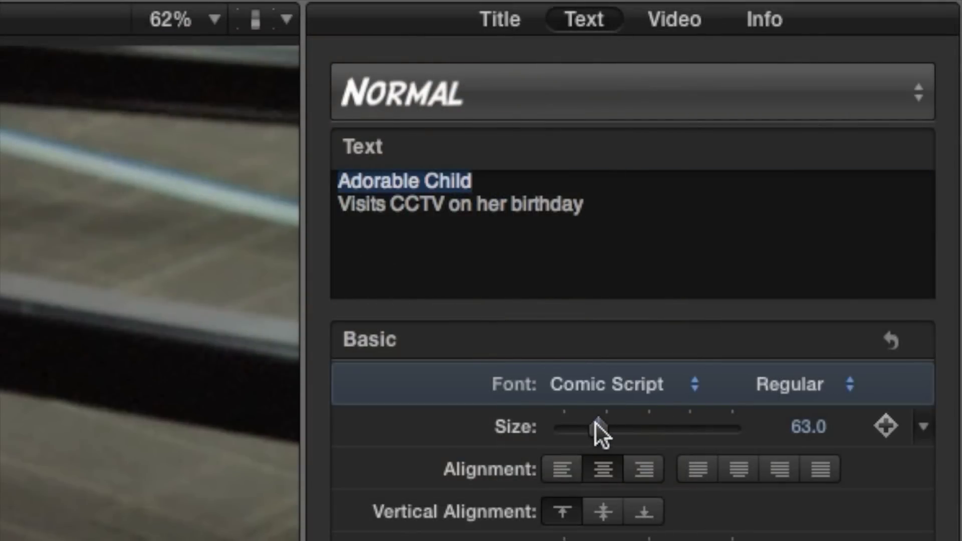
drag(596, 424, 628, 433)
drag(834, 225, 838, 225)
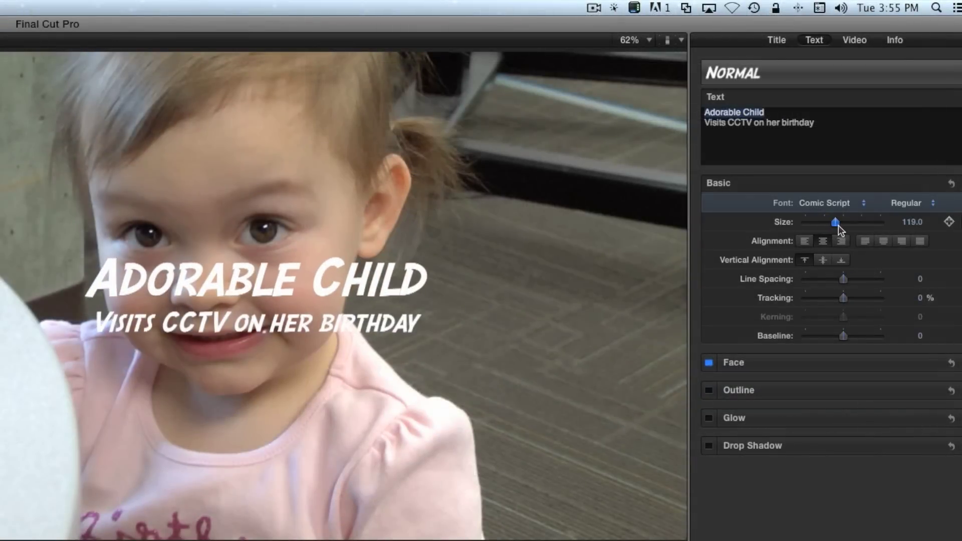
drag(814, 124, 703, 123)
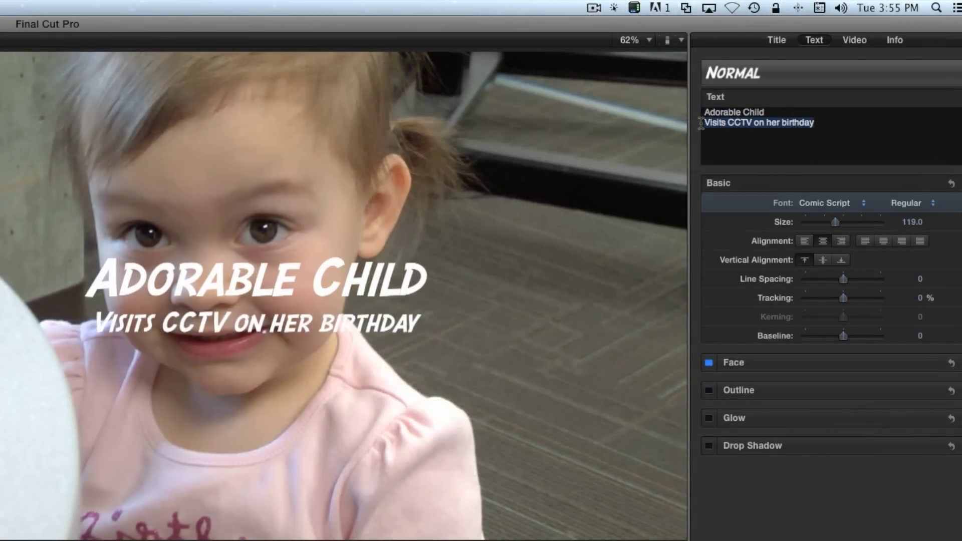
drag(821, 221, 825, 222)
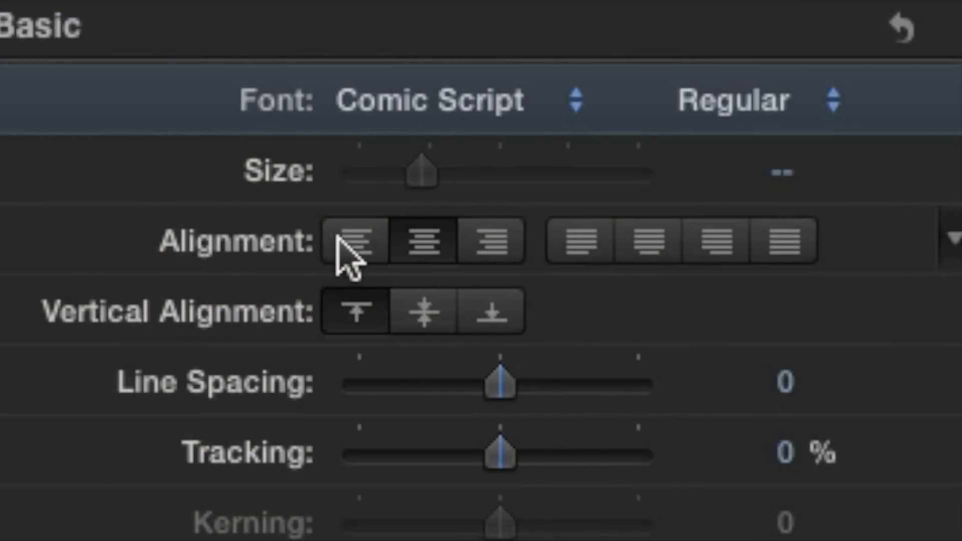
Right-align both title lines and tighten their line spacing to -13.0.
click(353, 235)
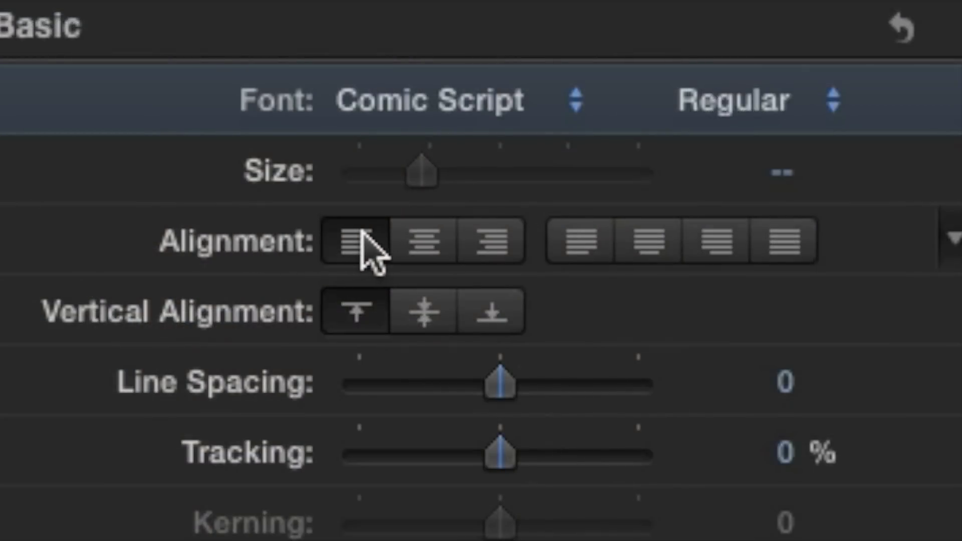
click(427, 234)
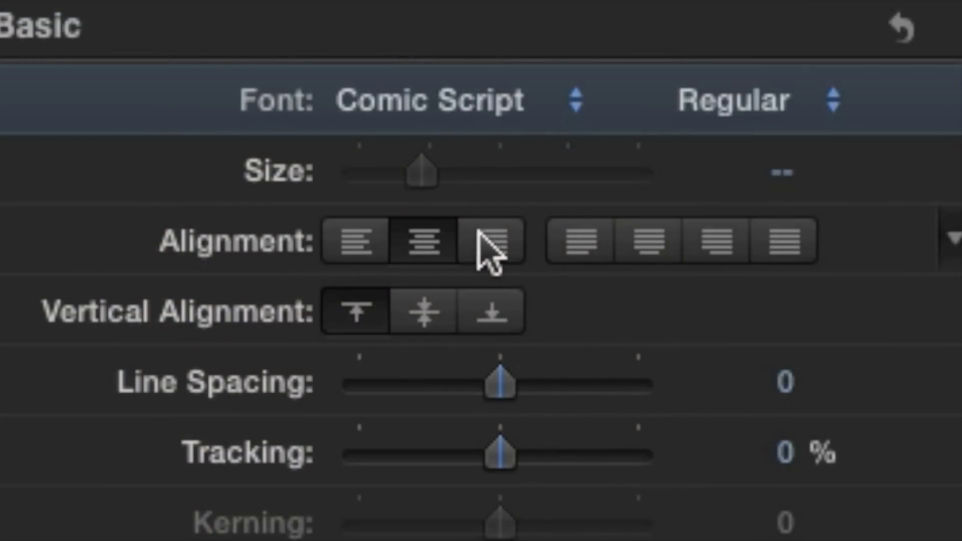
click(492, 238)
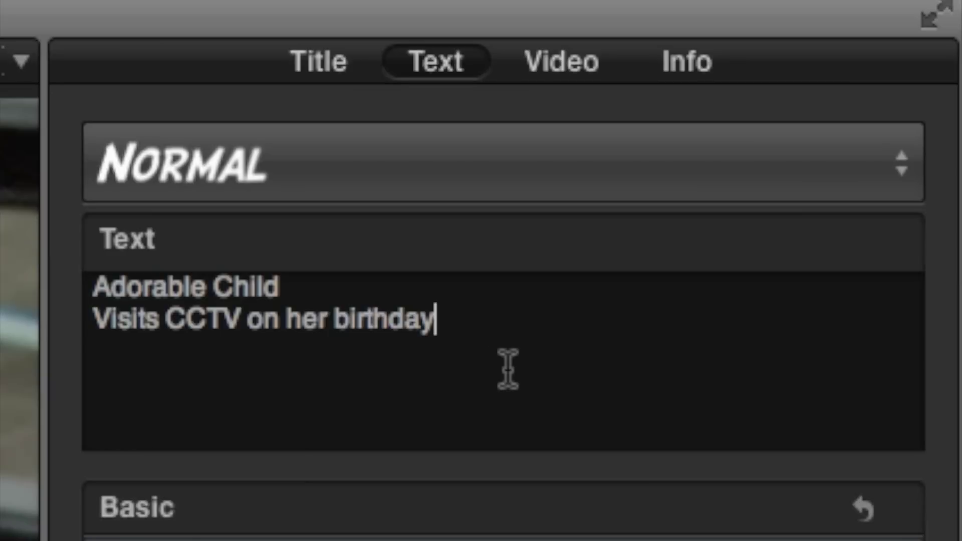
drag(509, 366, 7, 253)
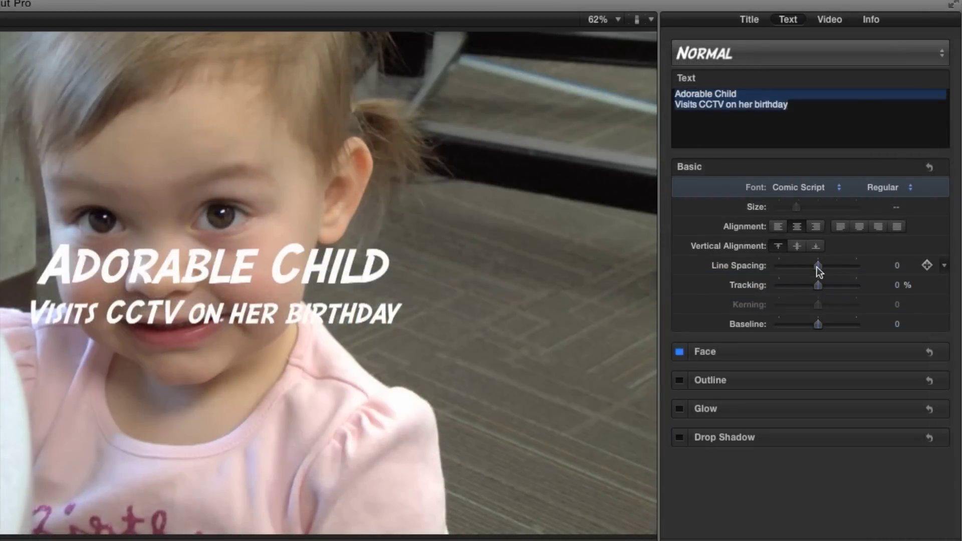
mouse_move(819, 266)
mouse_down()
mouse_move(811, 266)
mouse_move(851, 266)
mouse_move(813, 266)
mouse_up()
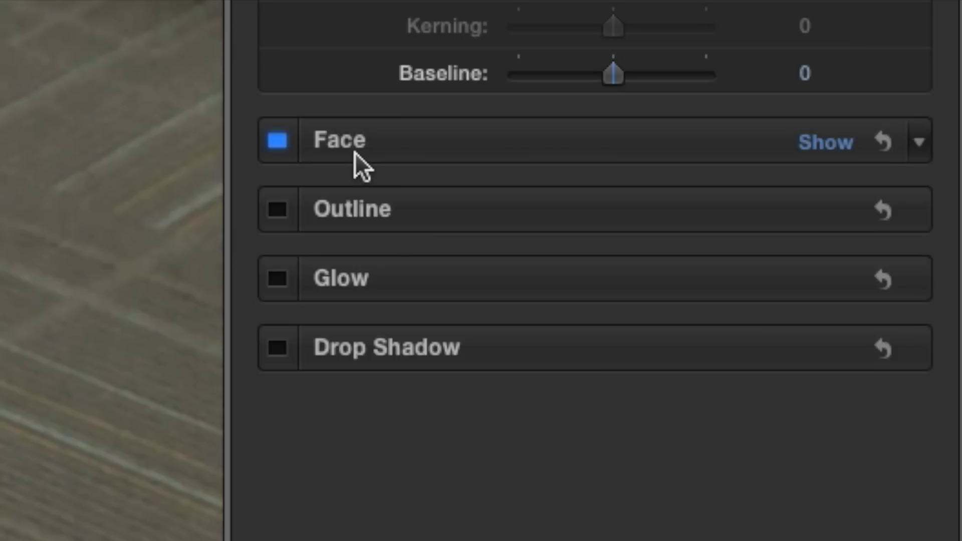
Show the title's Face settings (white, 100.0% opacity, 0 blur) and glance at the quick colour choices.
click(840, 147)
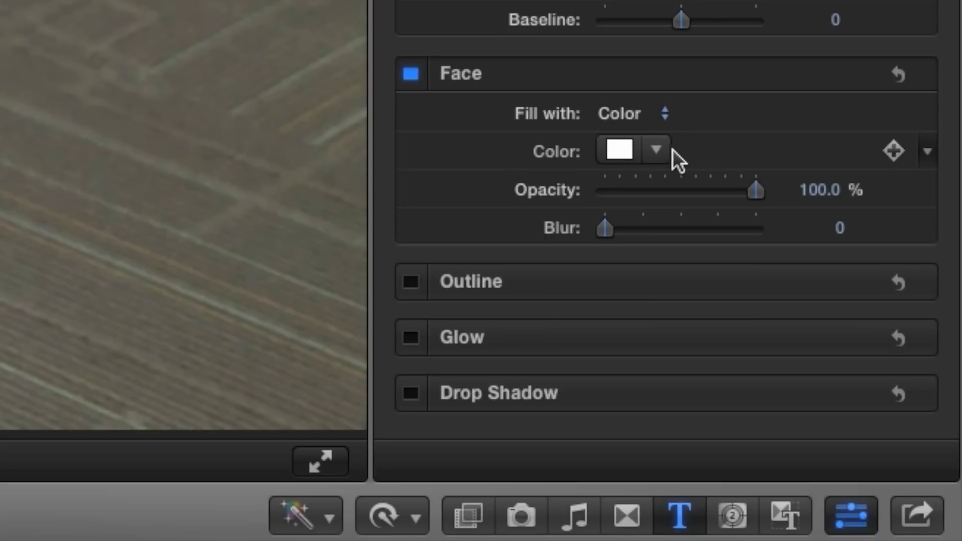
click(657, 151)
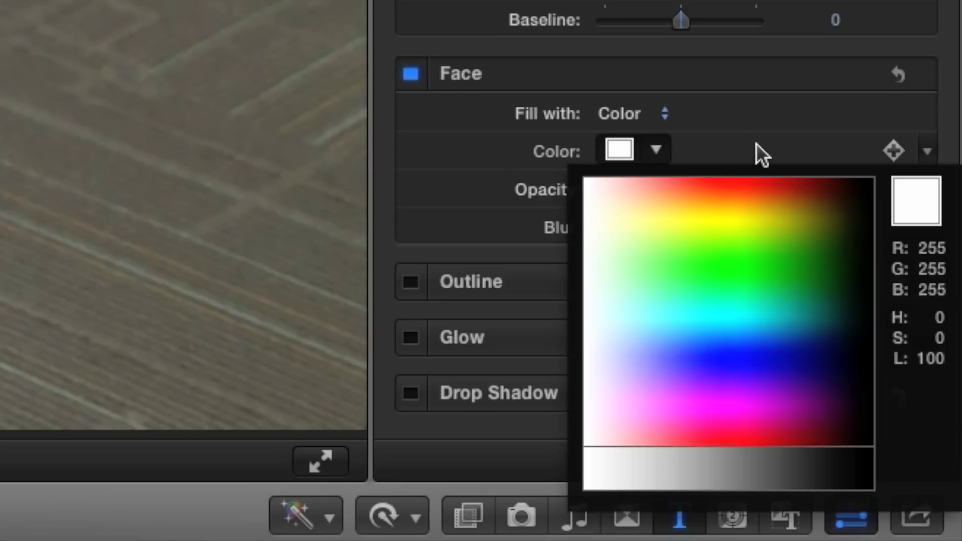
click(657, 149)
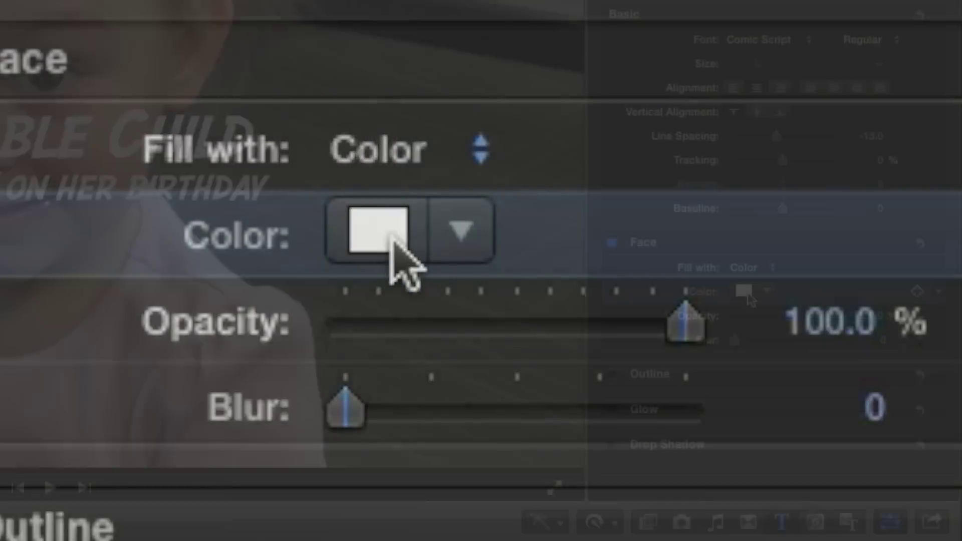
Open the Colors window from the Face Color well and browse its Sliders, Palettes and Crayons panes.
click(389, 240)
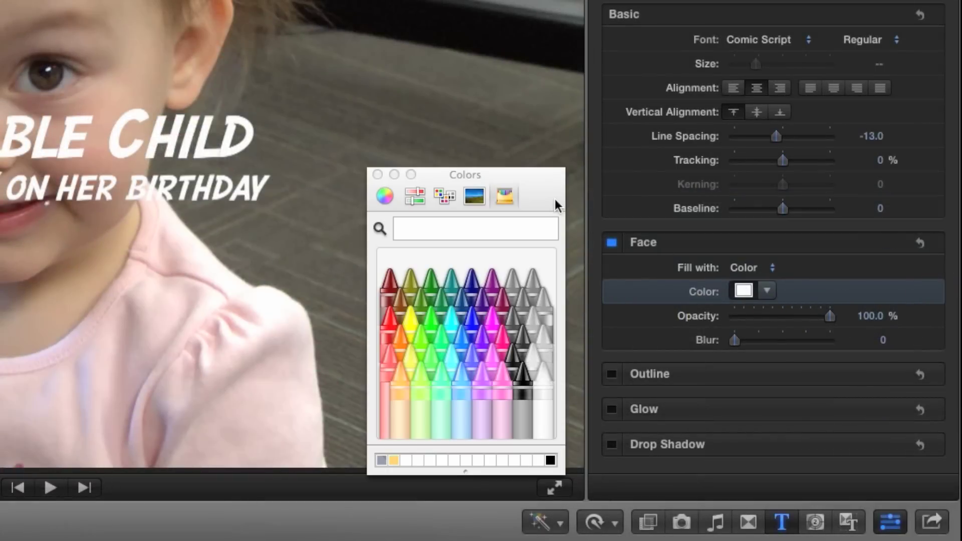
drag(554, 199, 586, 236)
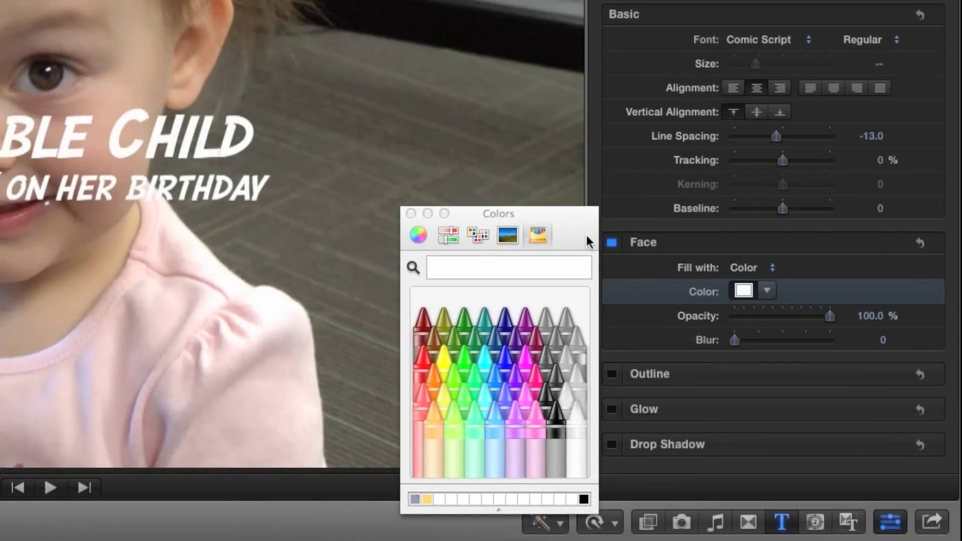
click(449, 236)
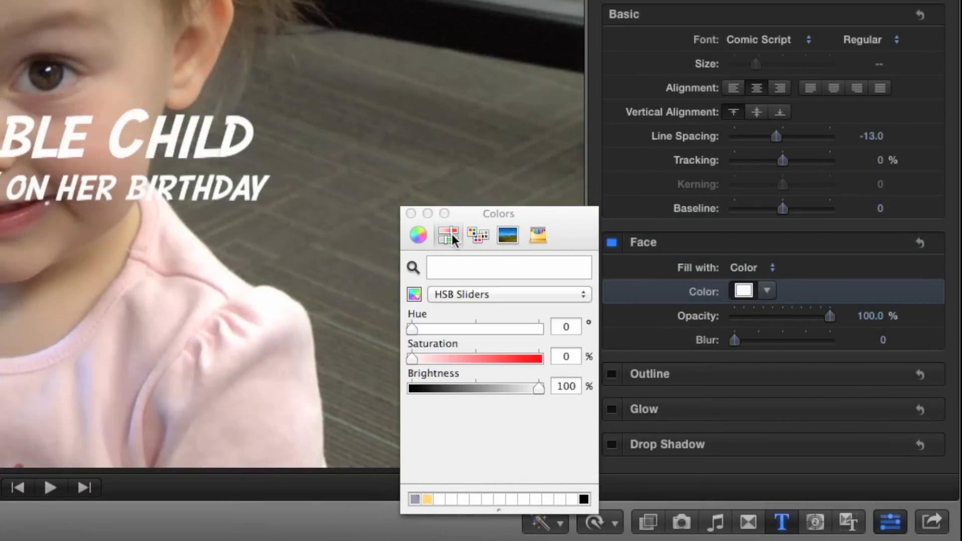
click(478, 235)
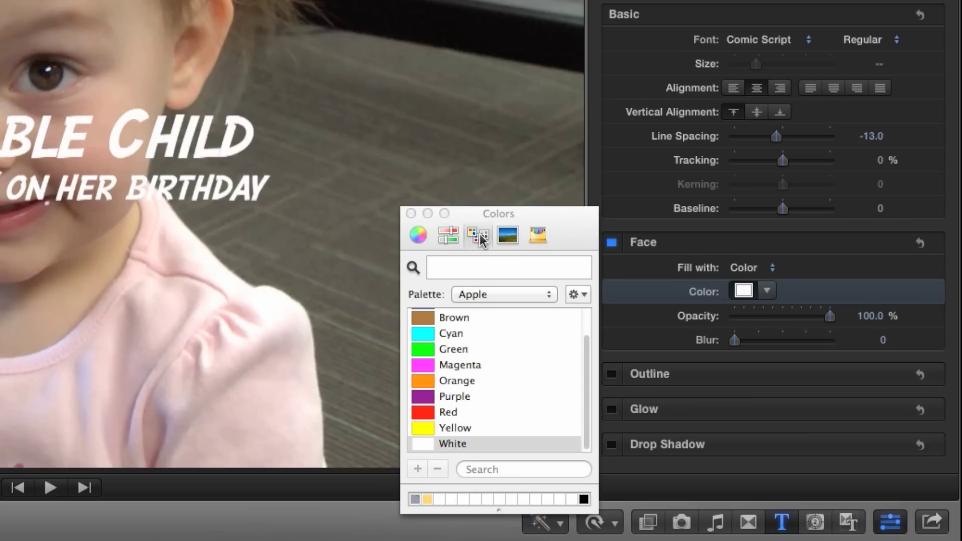
click(539, 239)
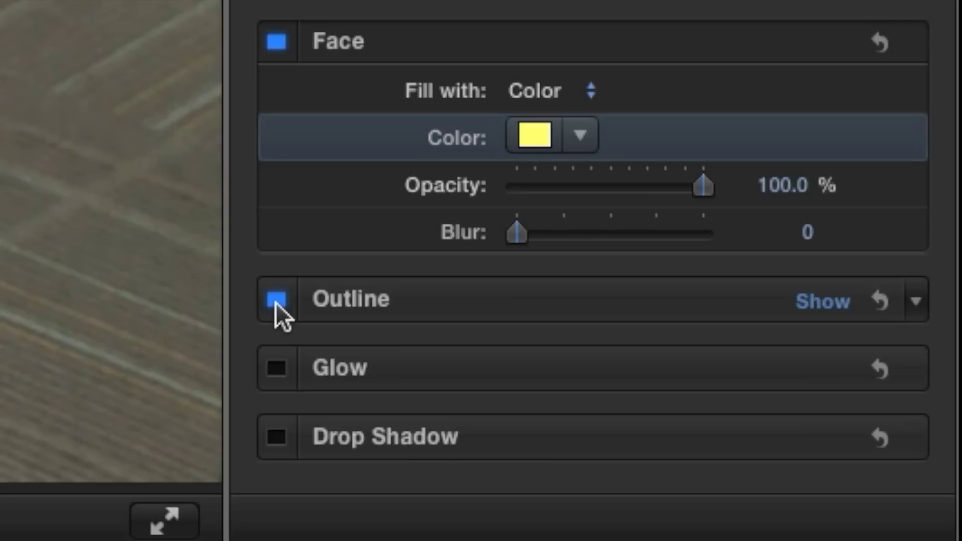
Show the title's Outline colour settings and scroll down the Inspector toward Drop Shadow.
click(824, 301)
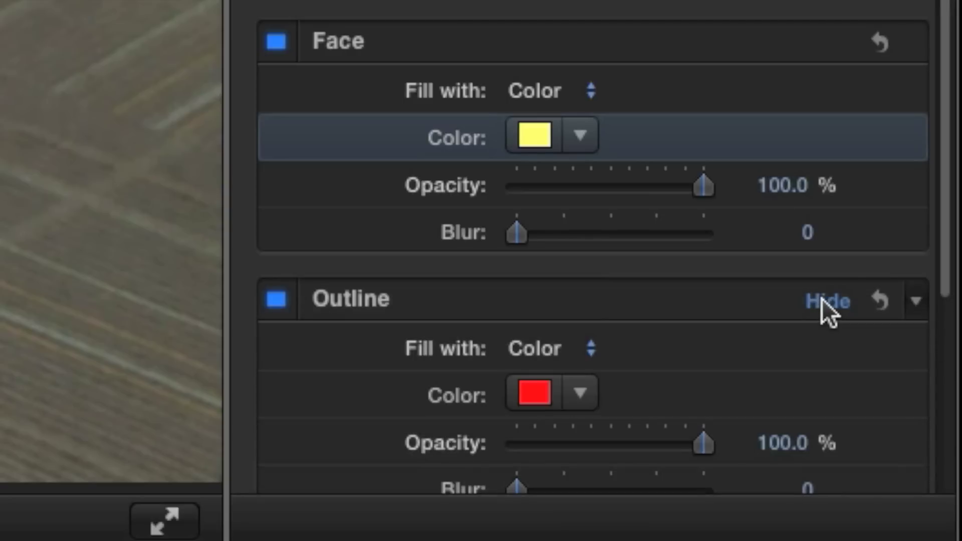
scroll(943, 185, down, 3)
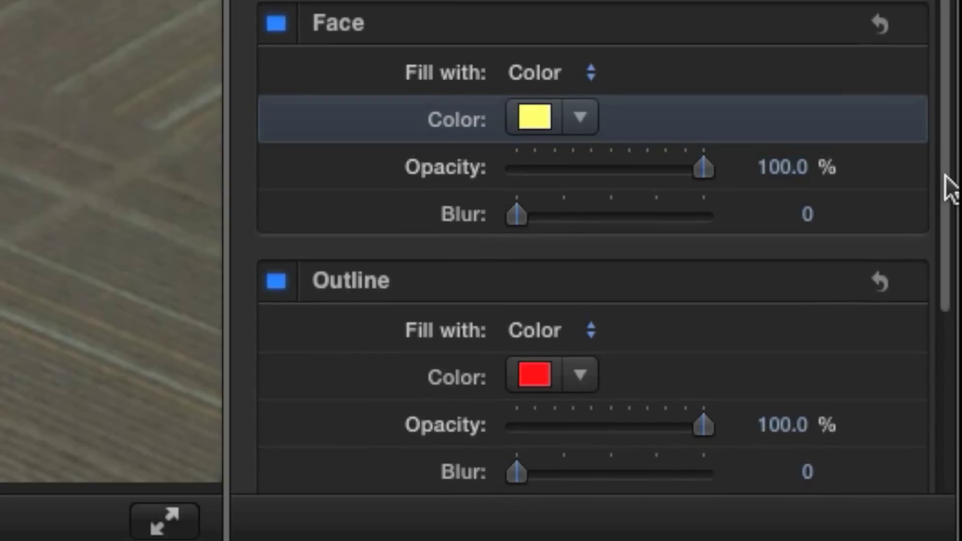
scroll(939, 228, down, 5)
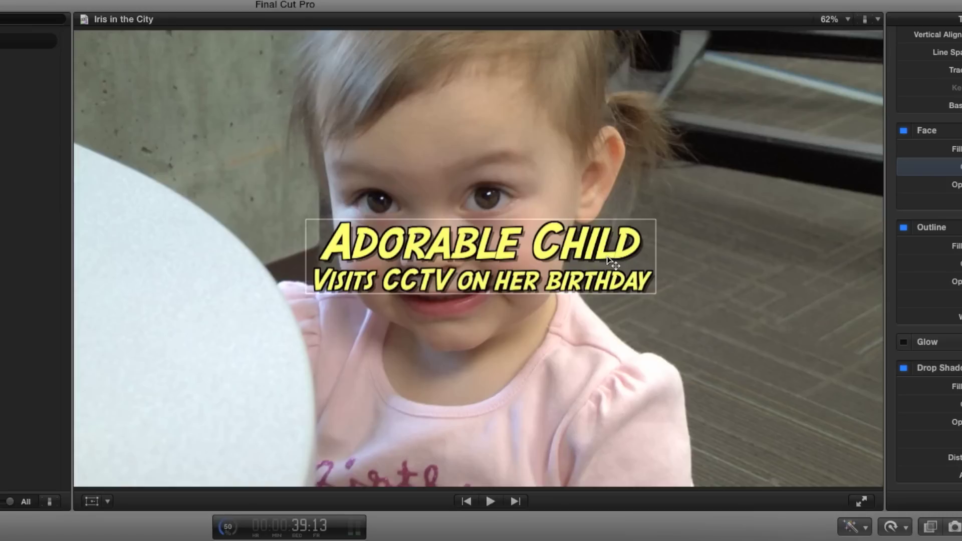
Drag the title's bounding box down to the lower-left of the frame.
drag(608, 261, 430, 403)
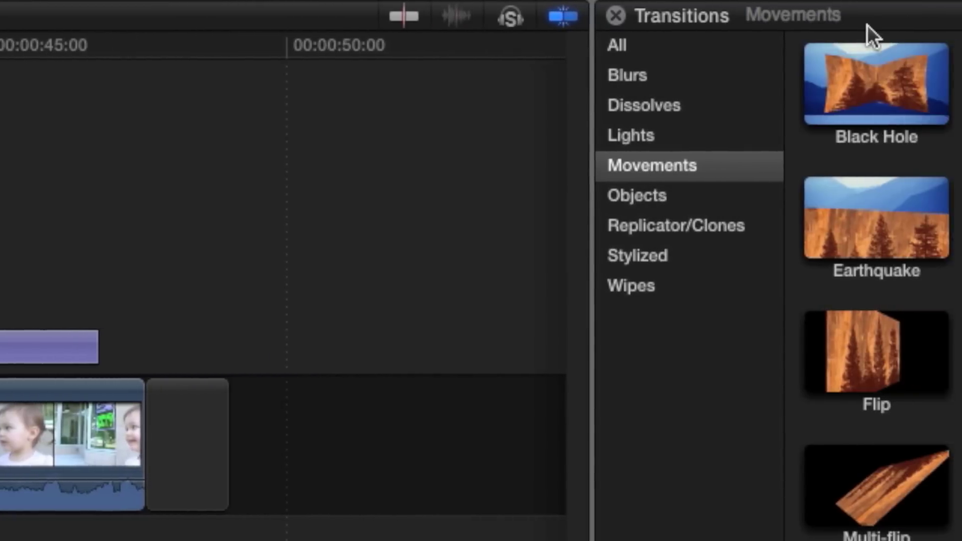
Show all transition categories and drop Cross Dissolve onto the Basic Title clip.
click(599, 49)
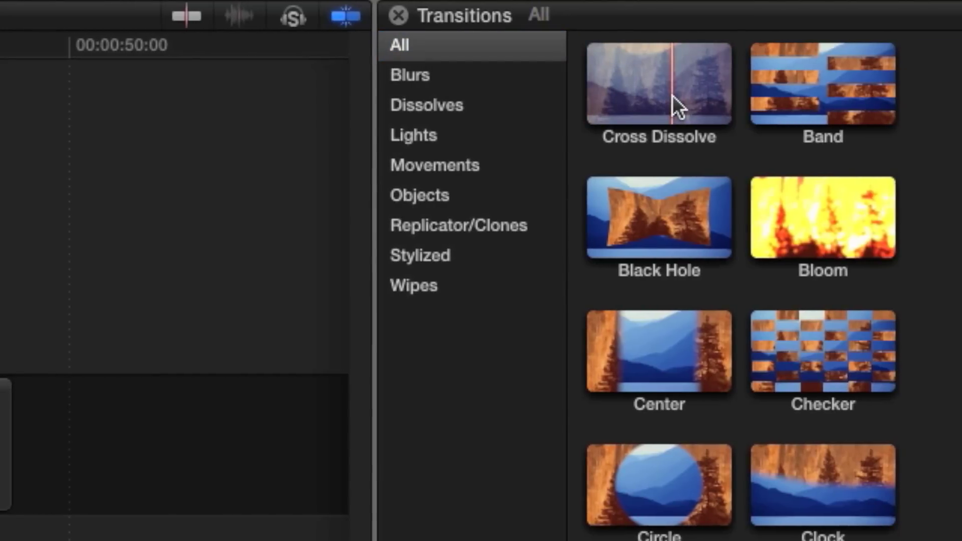
drag(672, 95, 500, 302)
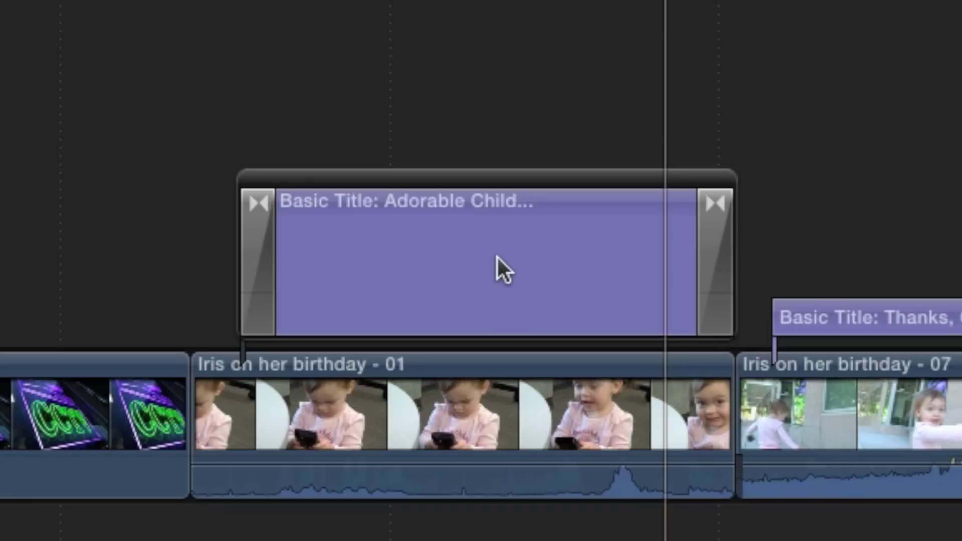
Move the Adorable Child title about one second earlier to start with 'Iris on her birthday - 01'.
drag(497, 256, 230, 149)
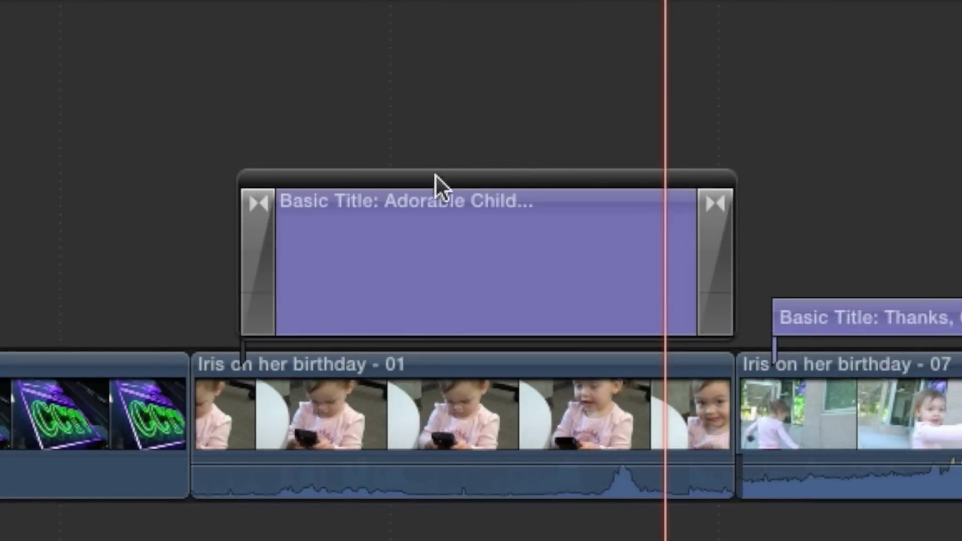
click(558, 179)
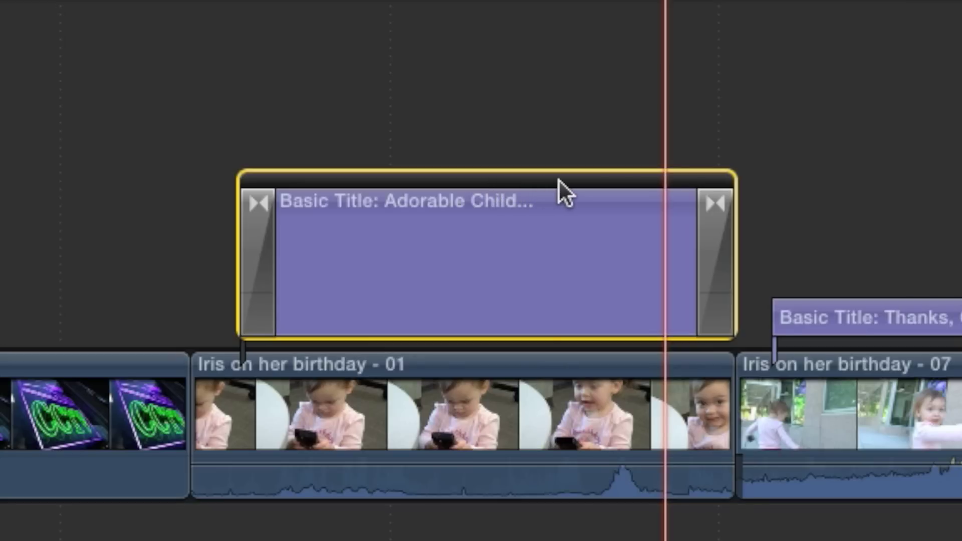
drag(563, 179, 505, 177)
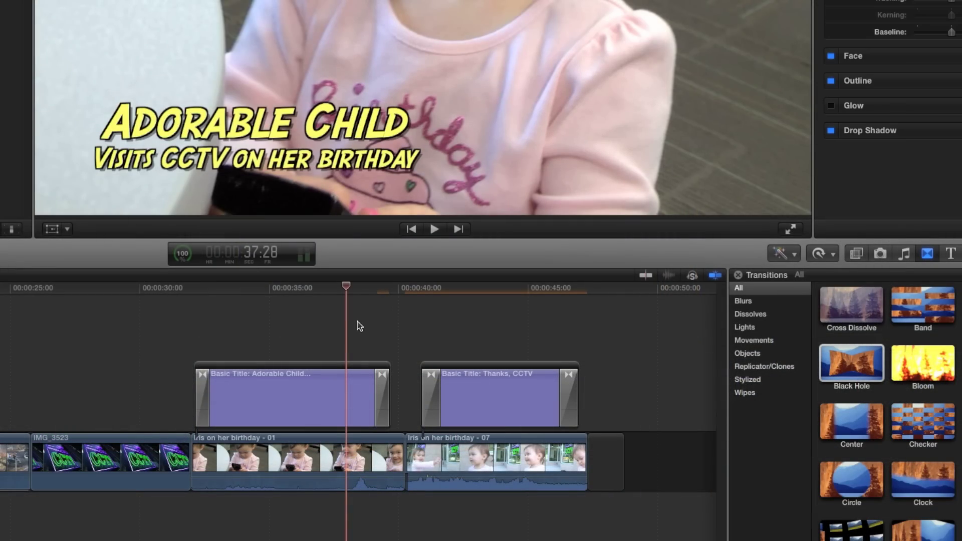
Preview the titles, then drop a Slide transition onto the title clip's end and replay it.
key(space)
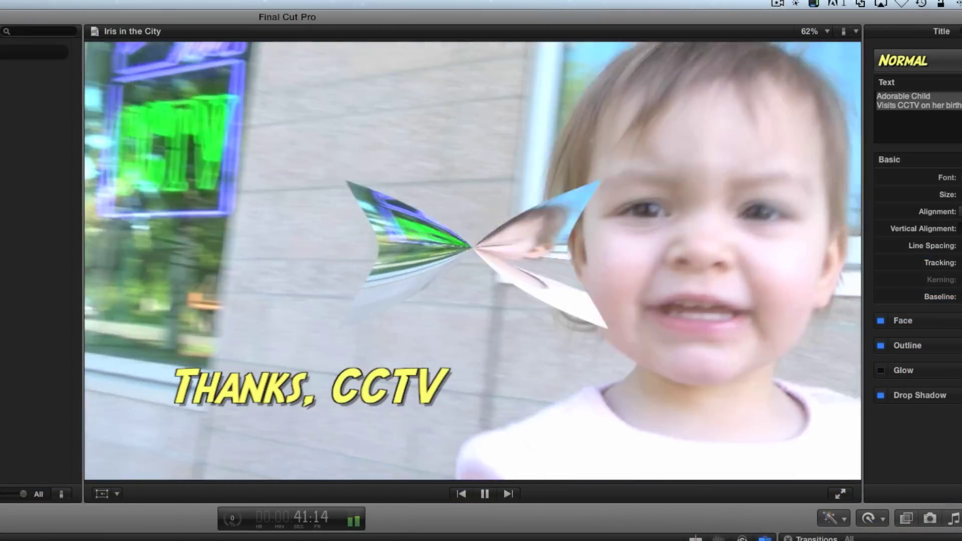
key(space)
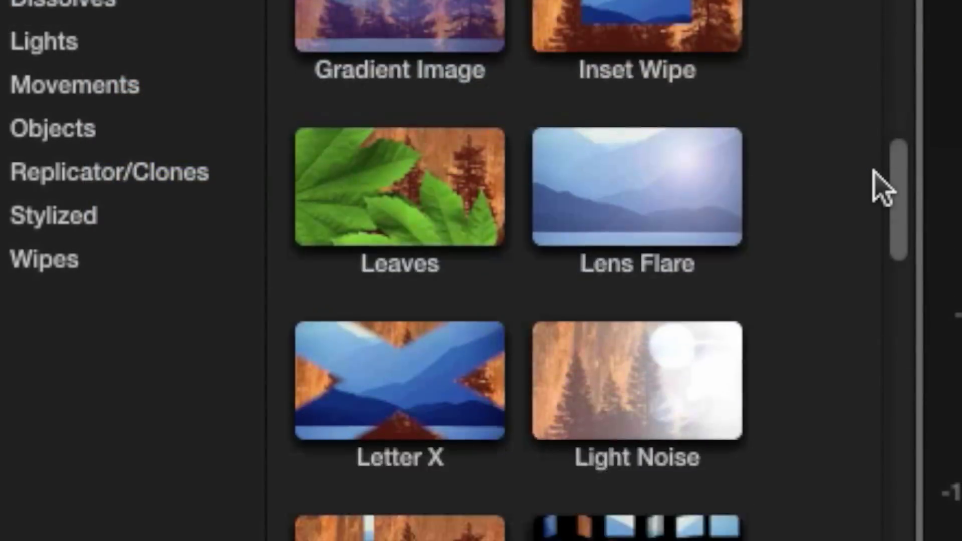
scroll(871, 215, down, 15)
scroll(874, 324, down, 3)
click(629, 219)
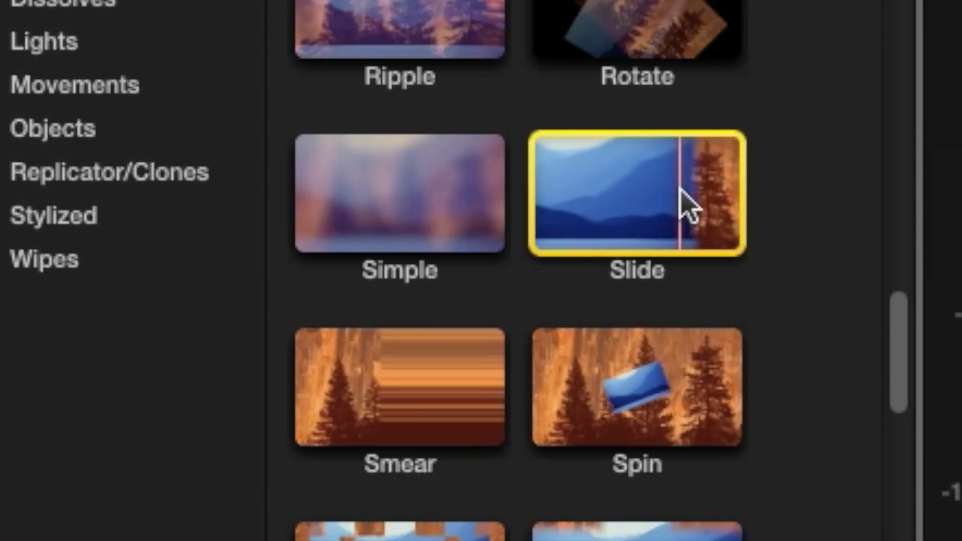
drag(687, 206, 398, 269)
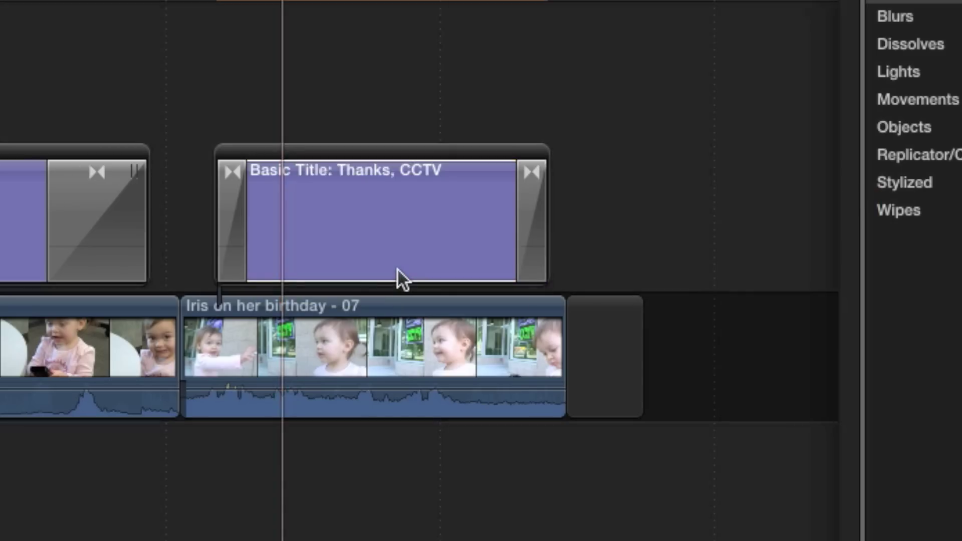
key(space)
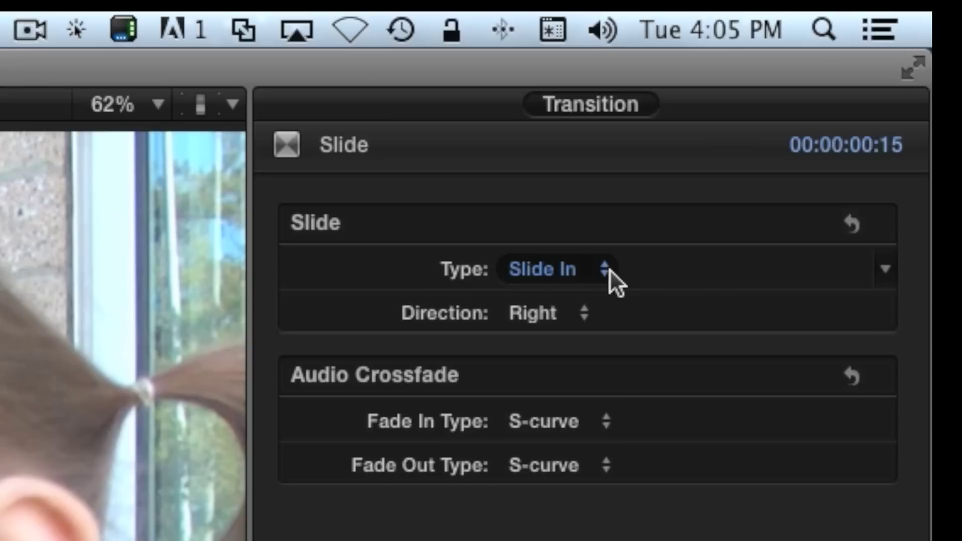
Switch the Slide transition's type to Slide Out in the Transition inspector.
click(596, 269)
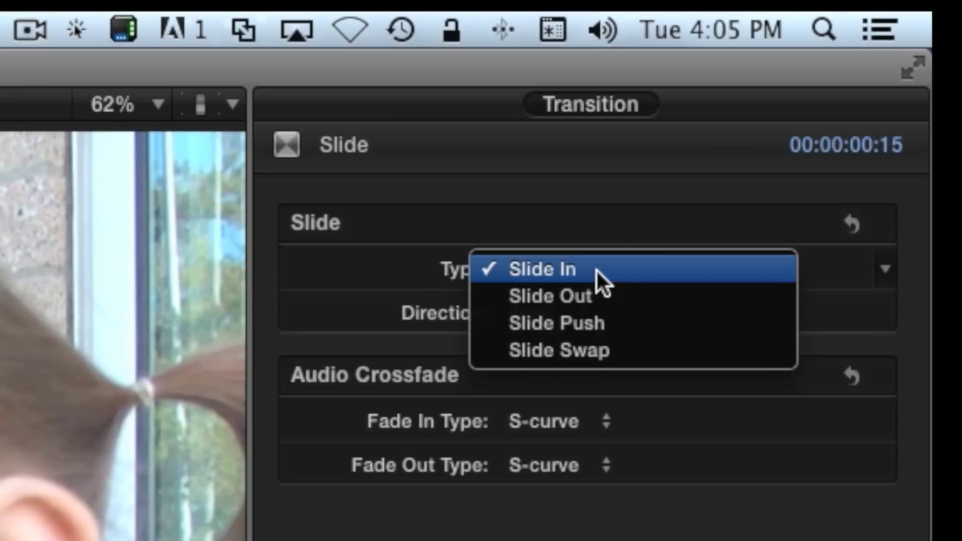
click(611, 294)
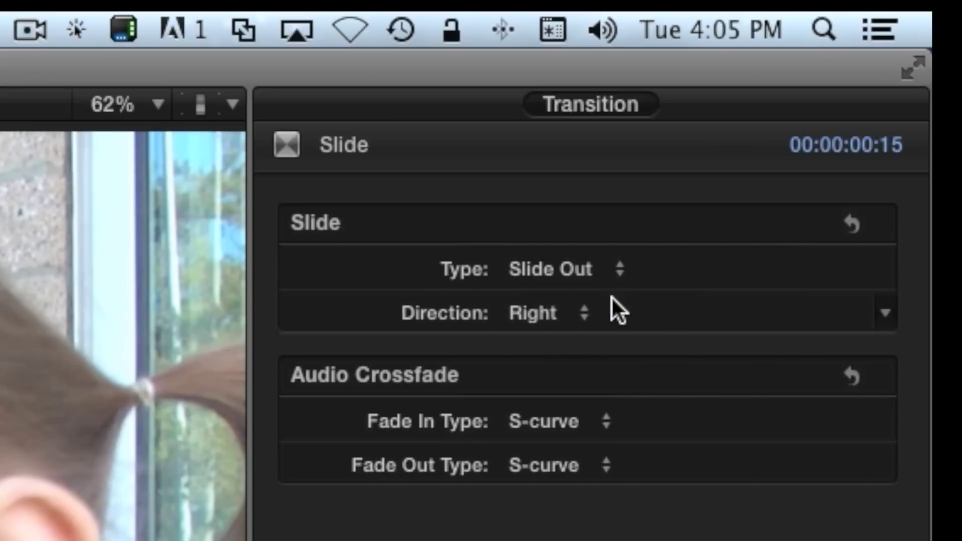